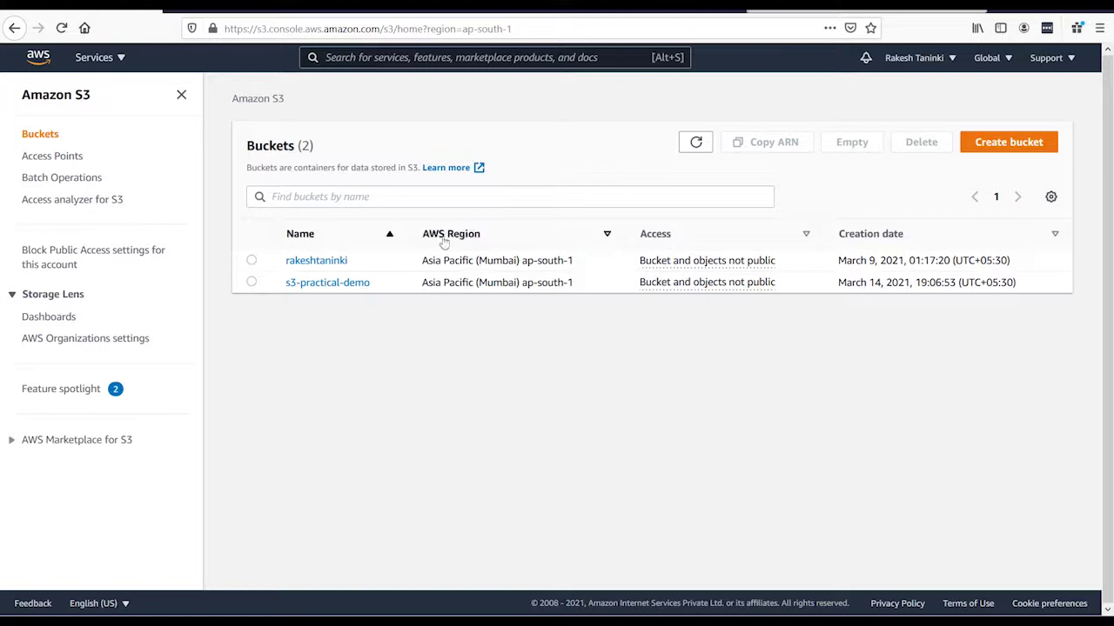
# - Check the AWS region and creation date listed for the s3-practical-demo bucket
pyautogui.moveTo(419, 282); pyautogui.dragTo(576, 283)
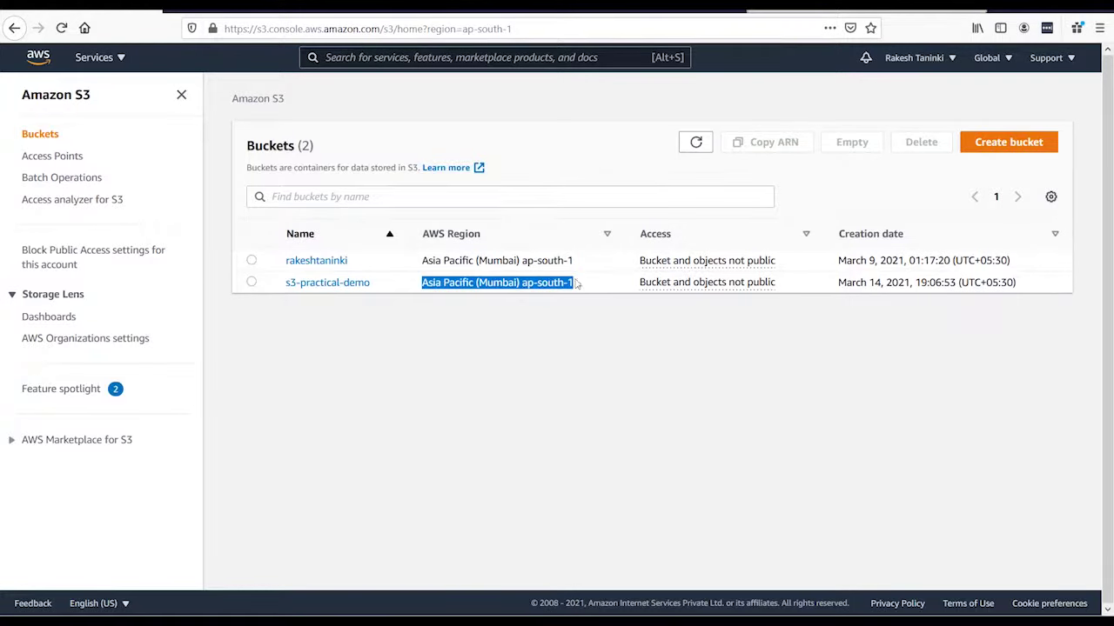
pyautogui.click(524, 321)
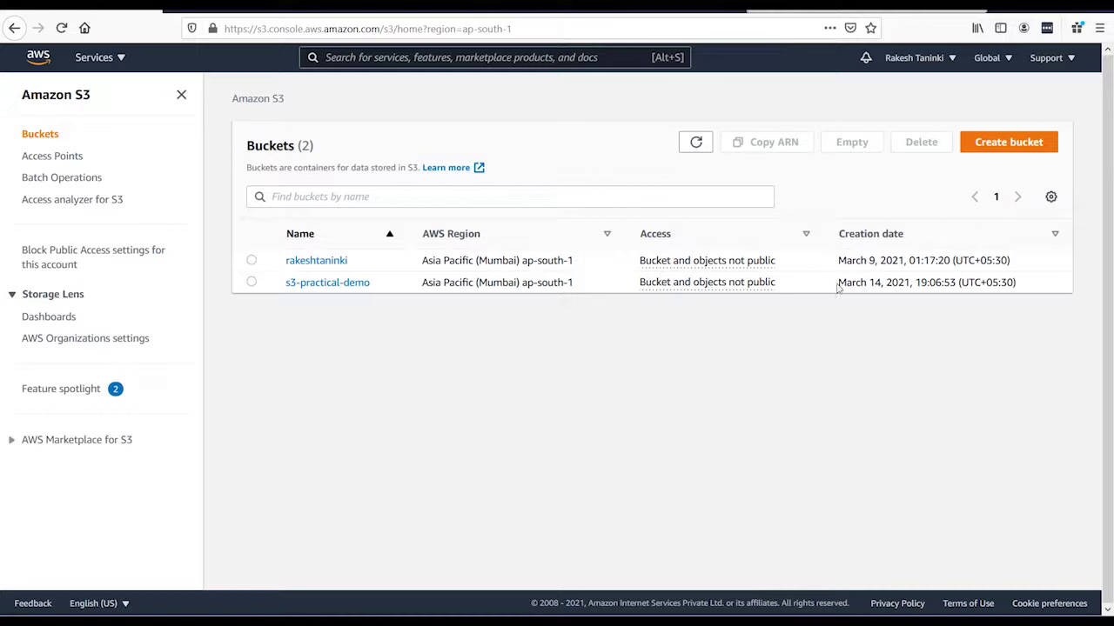
pyautogui.moveTo(838, 288); pyautogui.dragTo(1025, 283)
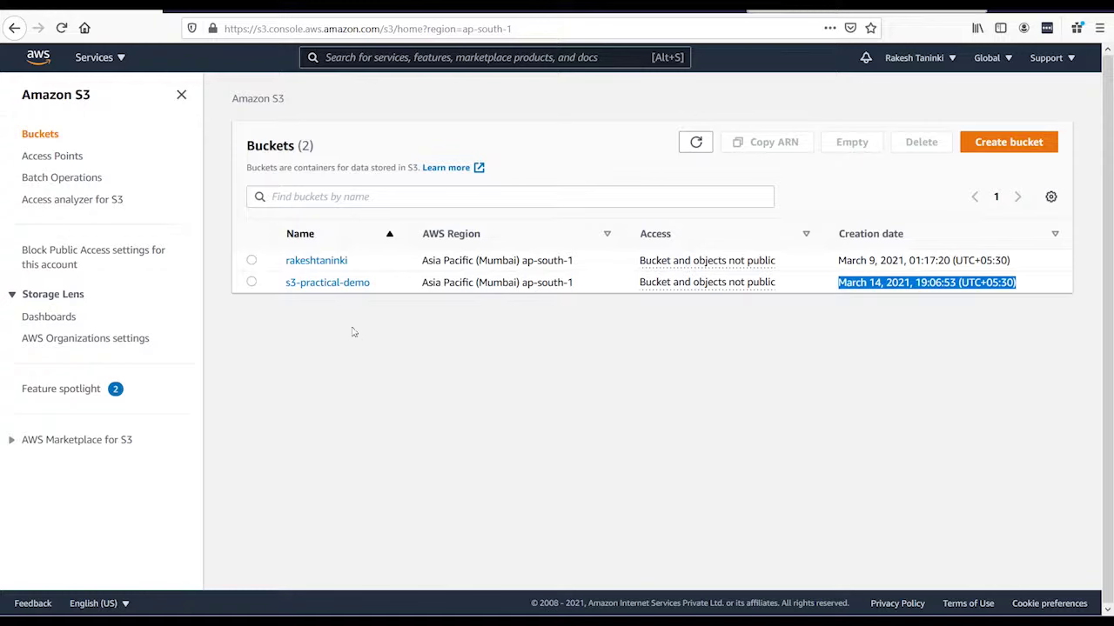
# - Open the s3-practical-demo bucket and add the data file from the Downloads folder to a new upload
pyautogui.click(331, 284)
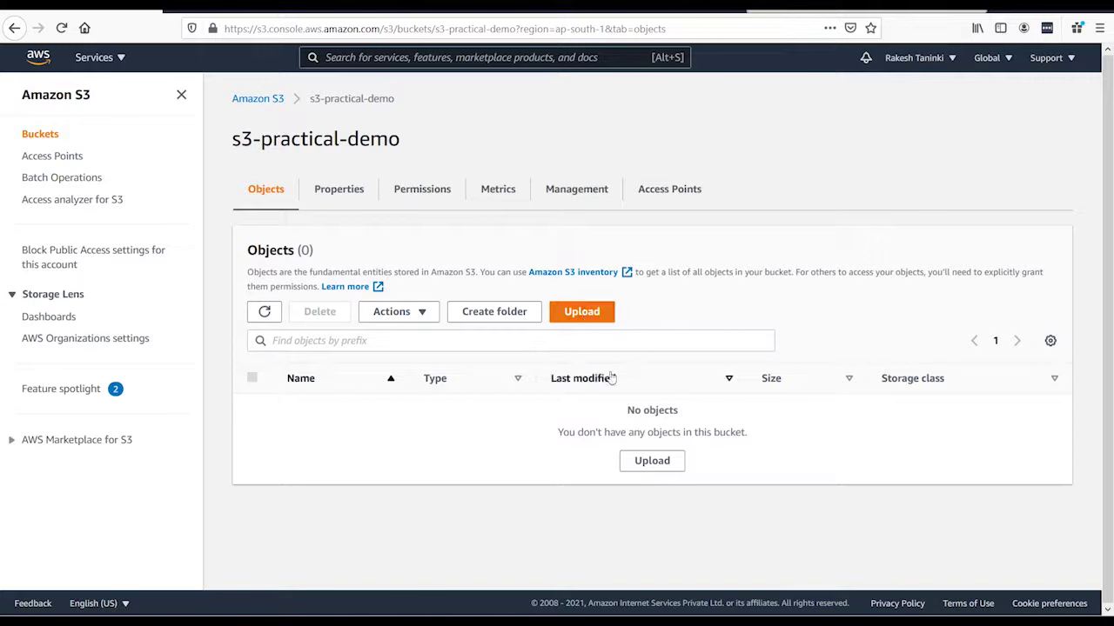
pyautogui.click(655, 460)
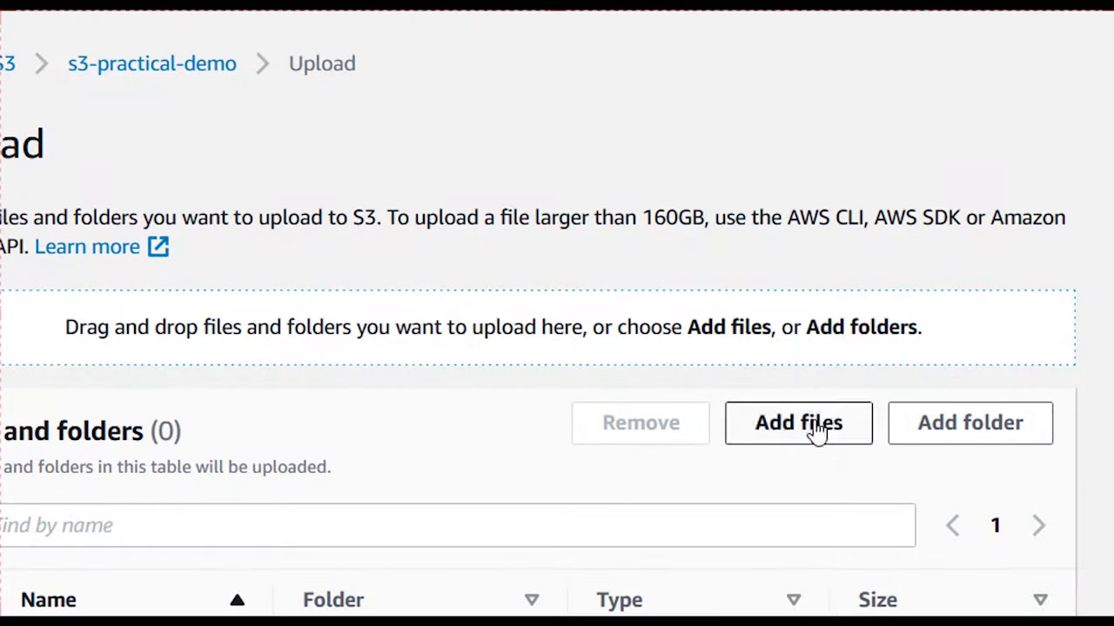
pyautogui.click(818, 431)
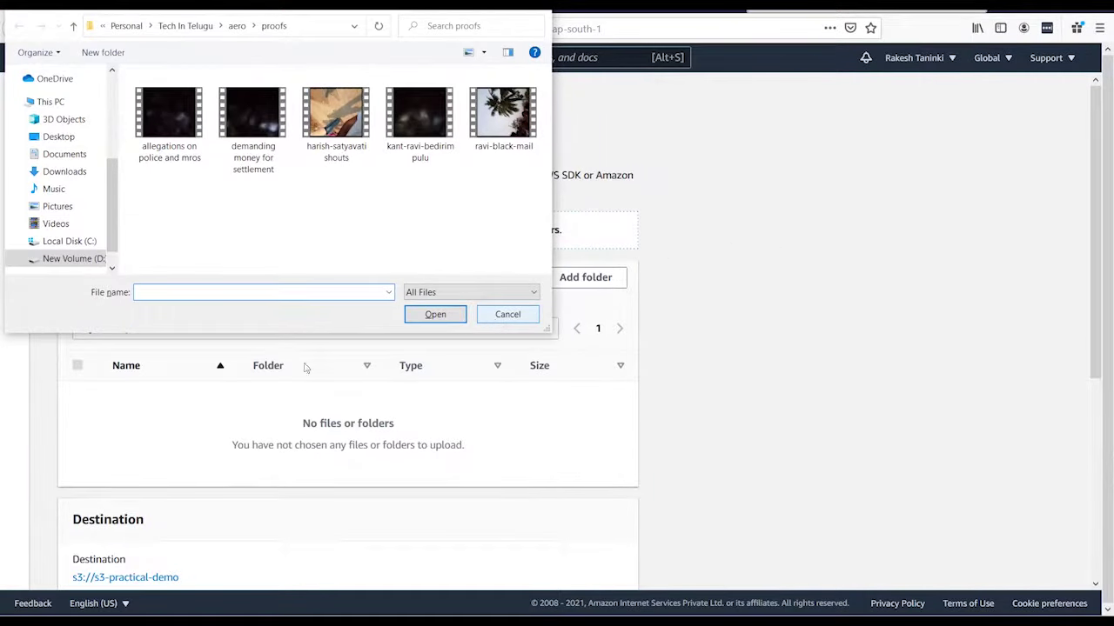
pyautogui.click(80, 158)
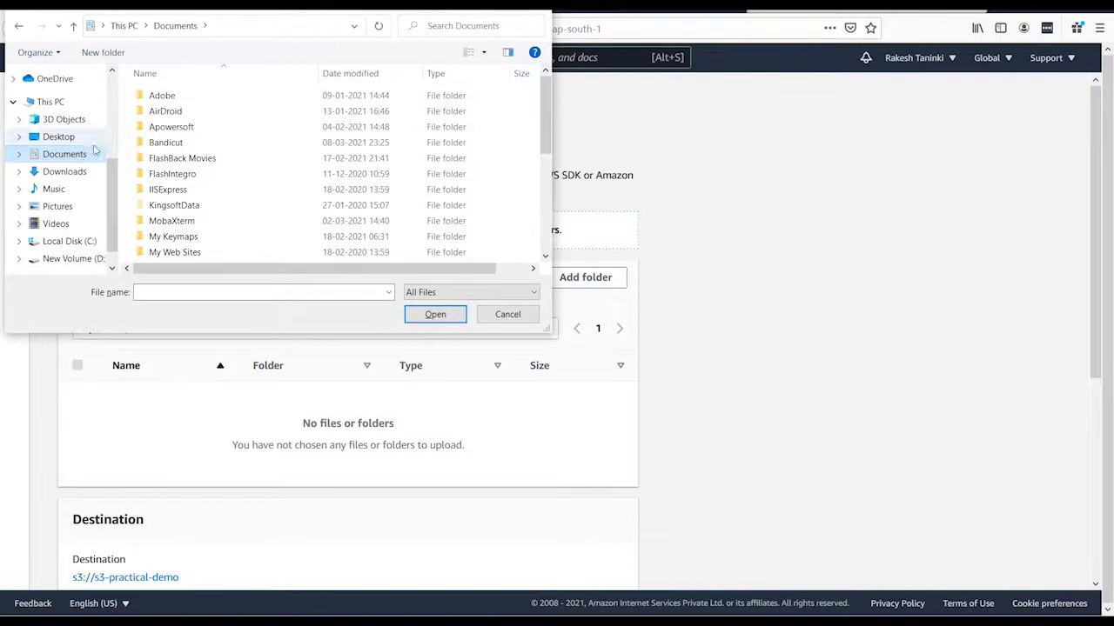
pyautogui.click(66, 174)
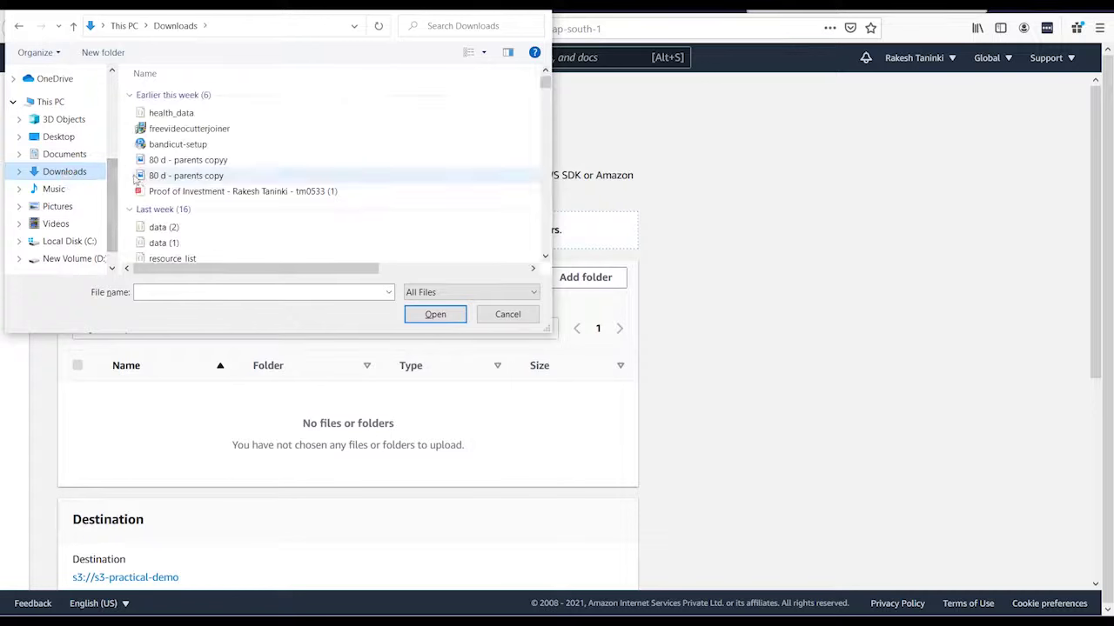
pyautogui.scroll(-1, 148, 194)
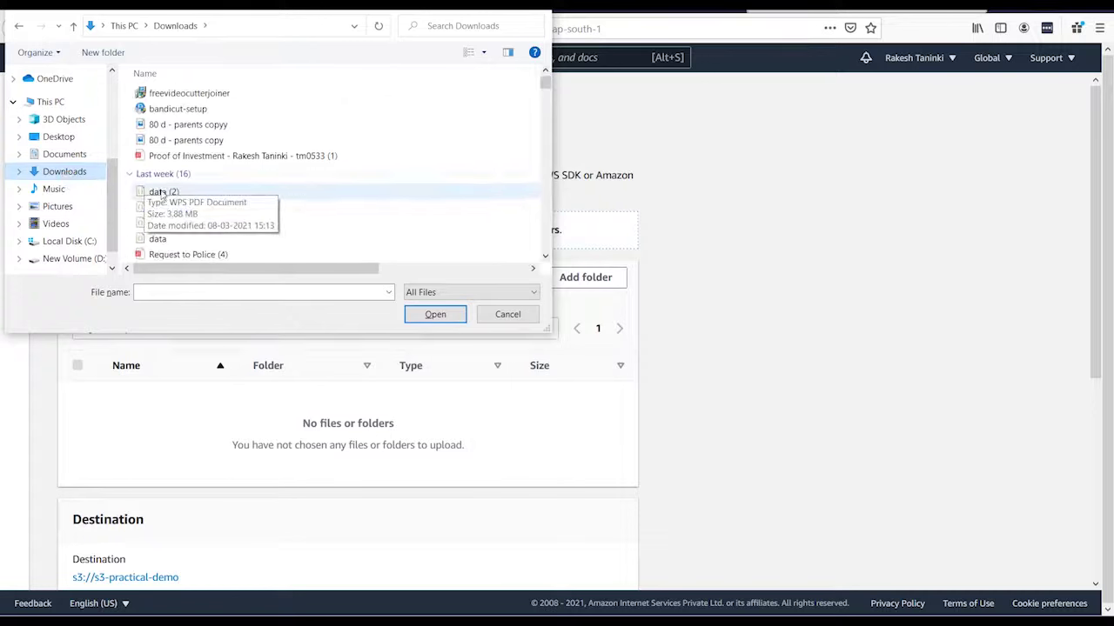
pyautogui.click(158, 240)
pyautogui.click(418, 313)
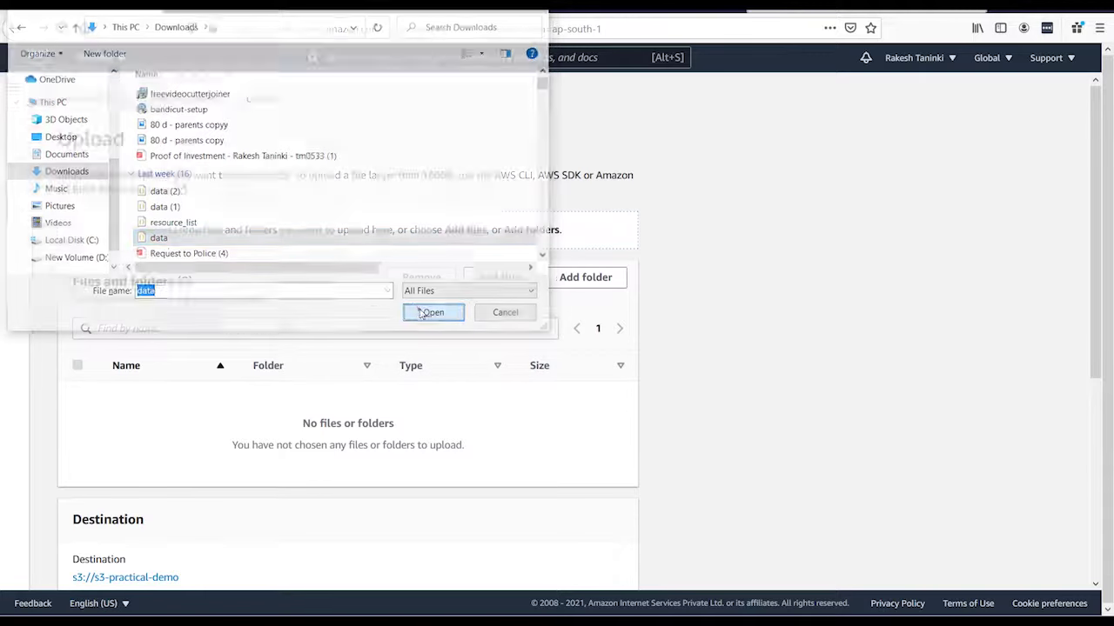
# - Review the selected file and destination details, upload data.json to the bucket and close the upload status
pyautogui.scroll(-3, 318, 308)
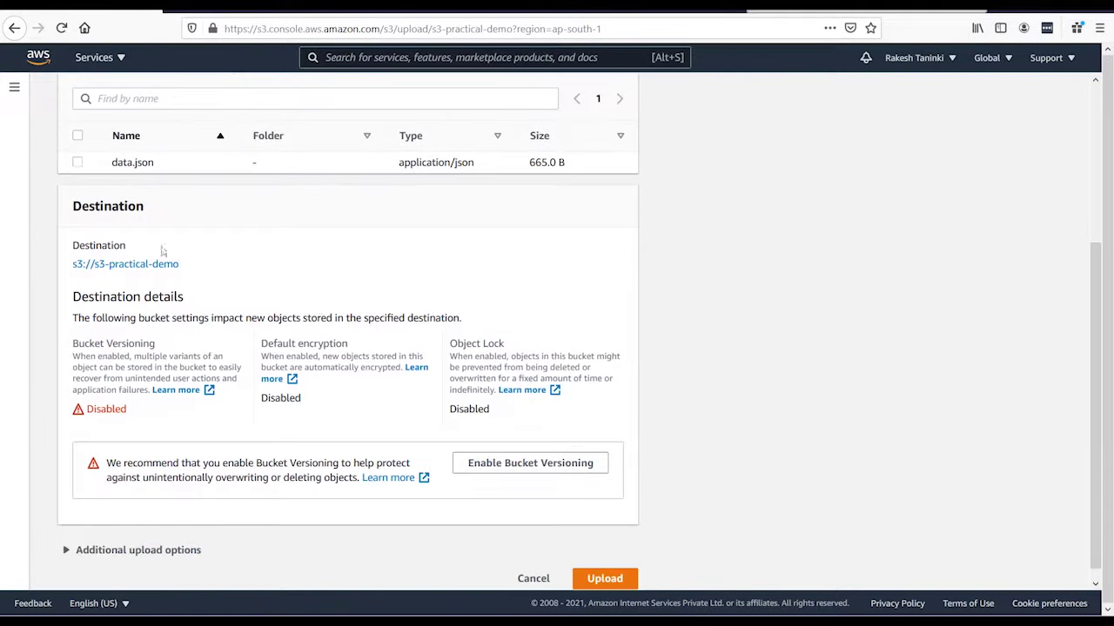
pyautogui.moveTo(167, 164); pyautogui.dragTo(109, 156)
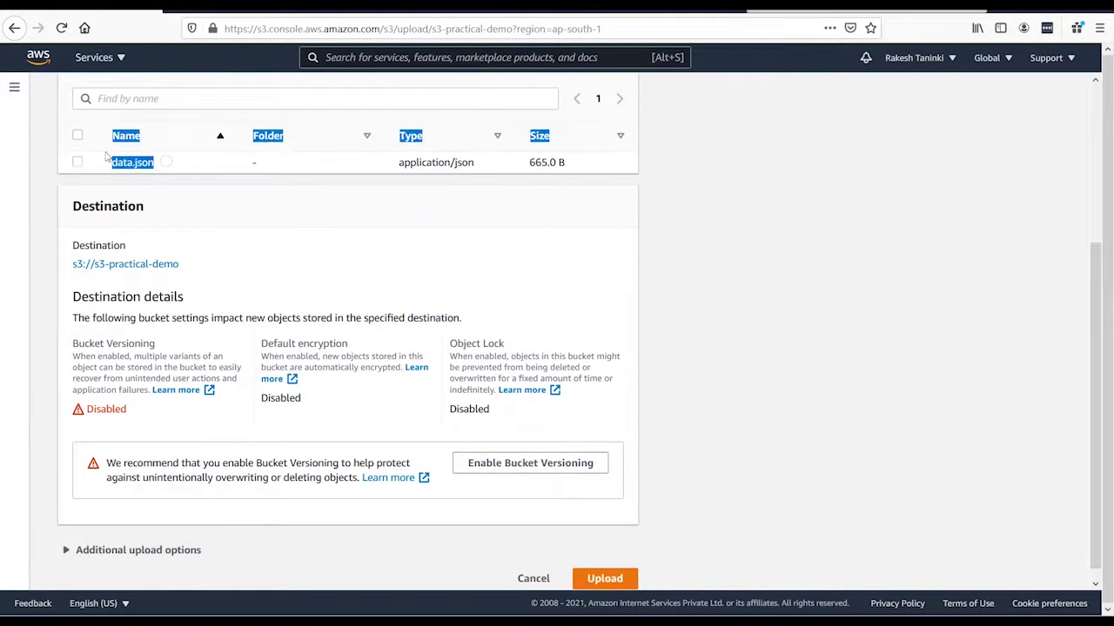
pyautogui.click(416, 206)
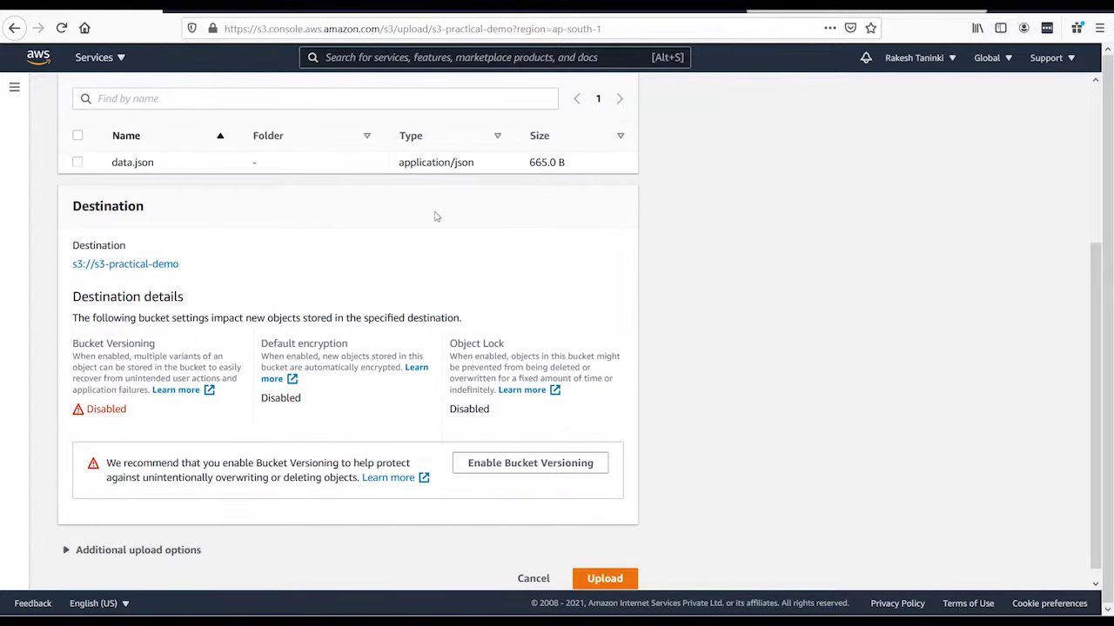
pyautogui.scroll(-1, 296, 260)
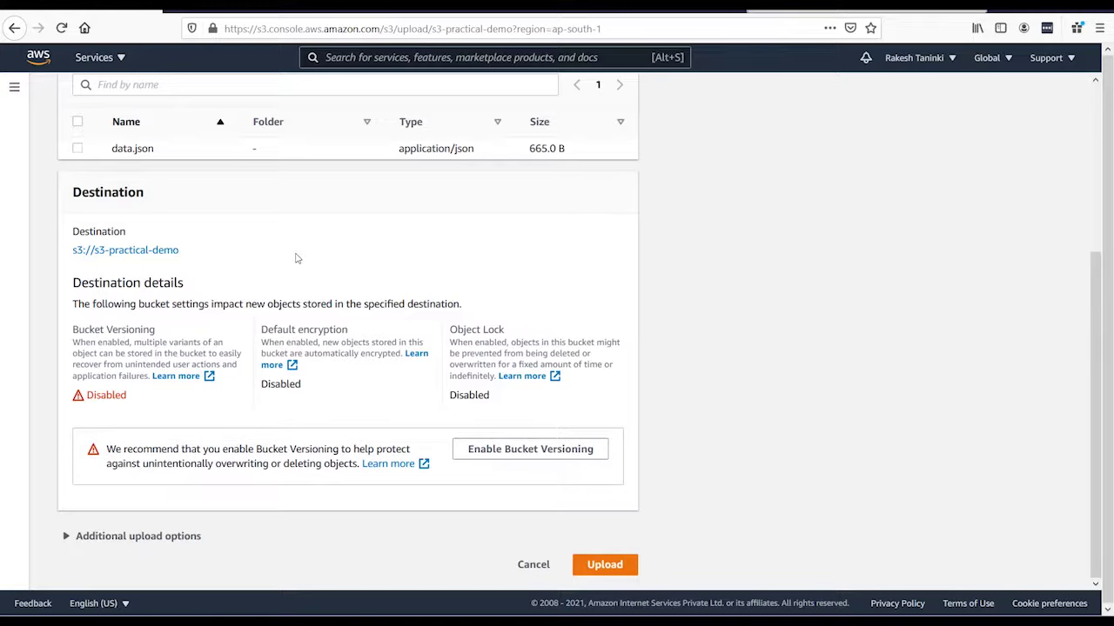
pyautogui.scroll(5, 354, 291)
pyautogui.scroll(-5, 378, 287)
pyautogui.click(592, 562)
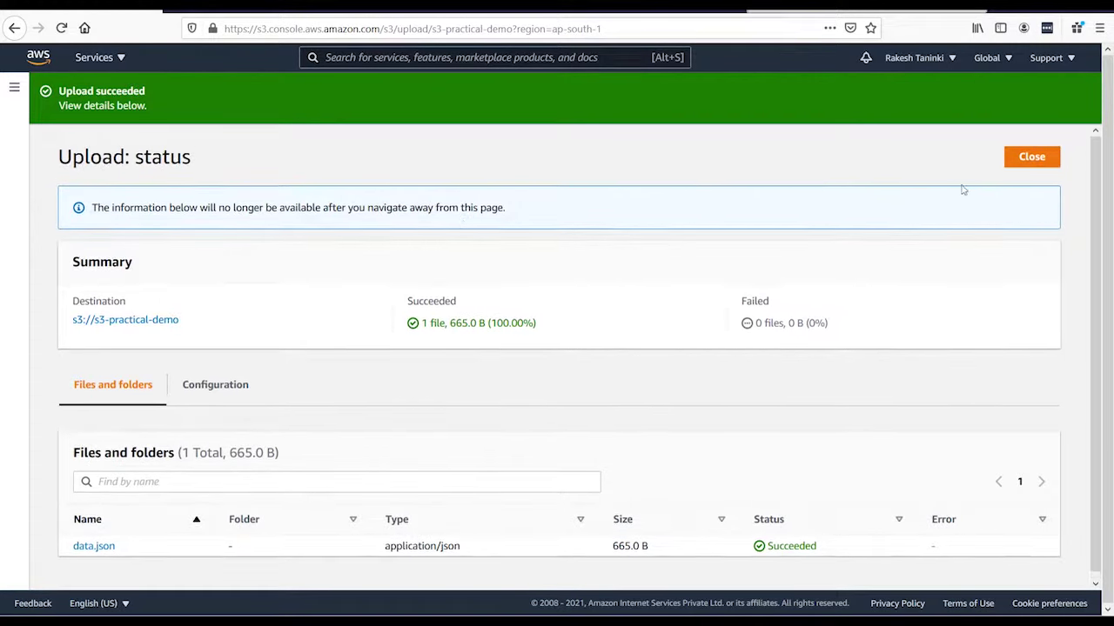
pyautogui.click(1023, 161)
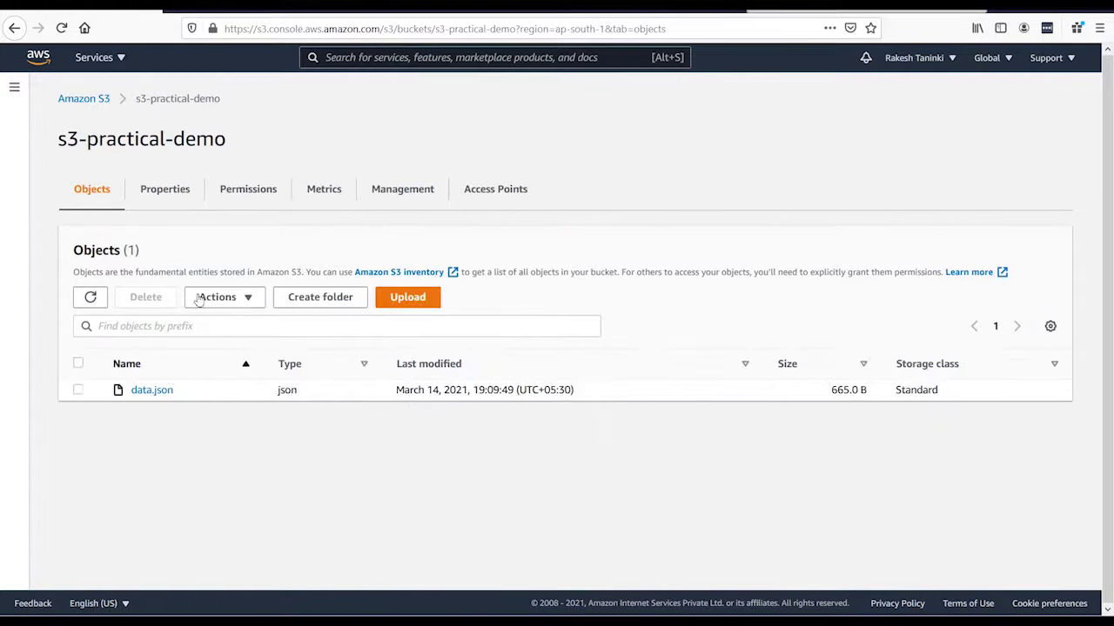
# - Examine the bucket name and the name, type and last-modified date of the data.json object
pyautogui.moveTo(48, 136); pyautogui.dragTo(237, 144)
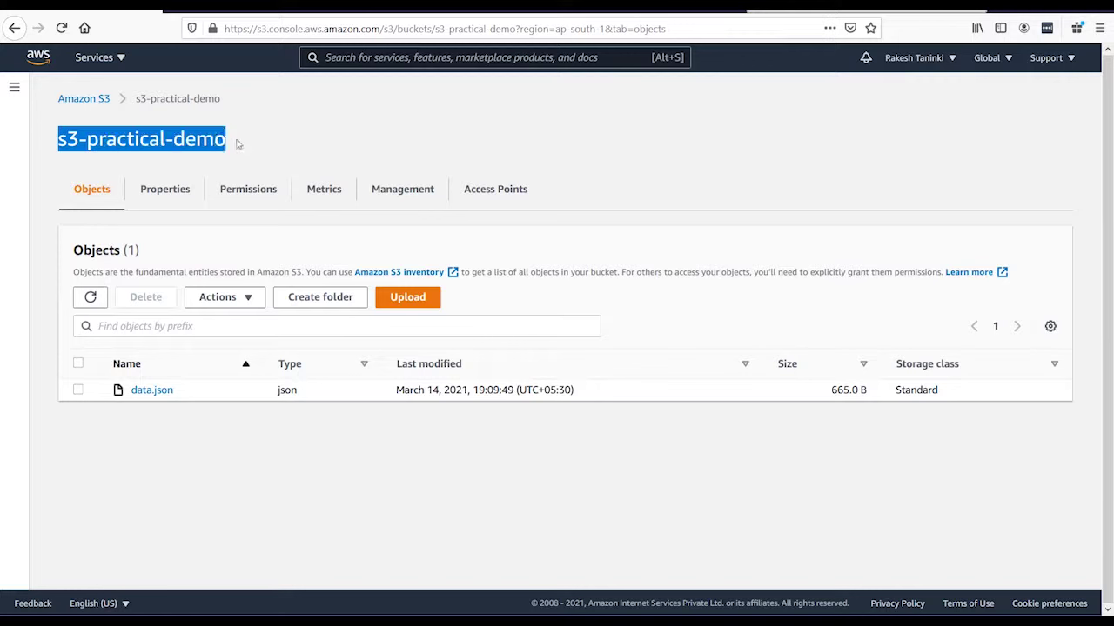
pyautogui.click(247, 141)
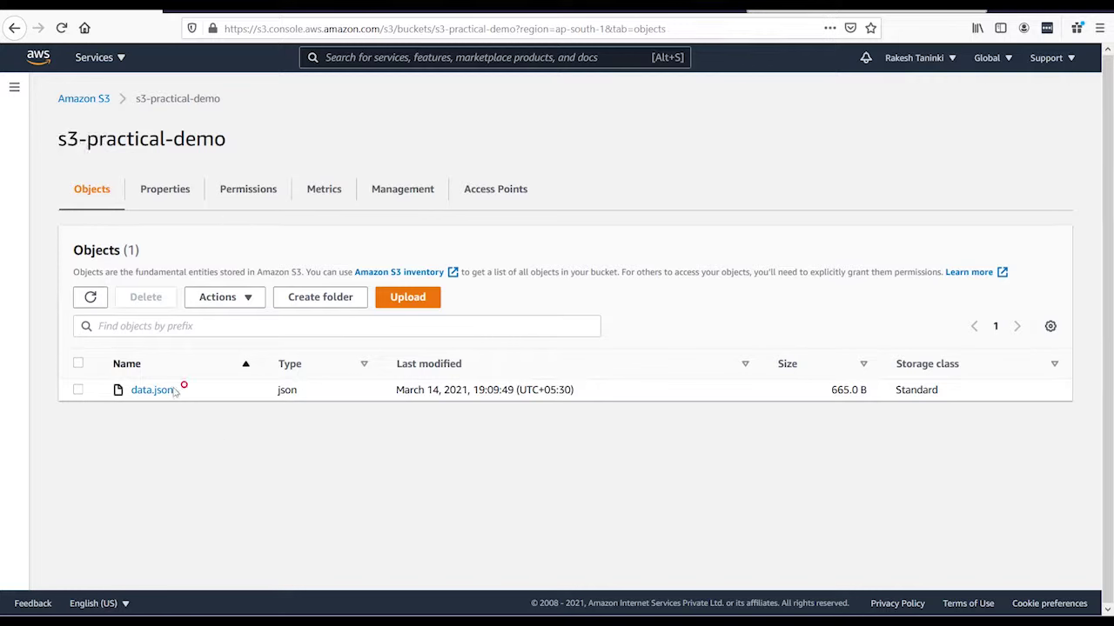
pyautogui.moveTo(179, 388); pyautogui.dragTo(129, 391)
pyautogui.click(229, 428)
pyautogui.moveTo(393, 396); pyautogui.dragTo(617, 408)
pyautogui.click(573, 448)
pyautogui.moveTo(301, 391); pyautogui.dragTo(274, 394)
pyautogui.click(192, 442)
# - Create a folder named abc in the bucket with server-side encryption disabled
pyautogui.click(320, 297)
pyautogui.scroll(-2, 280, 313)
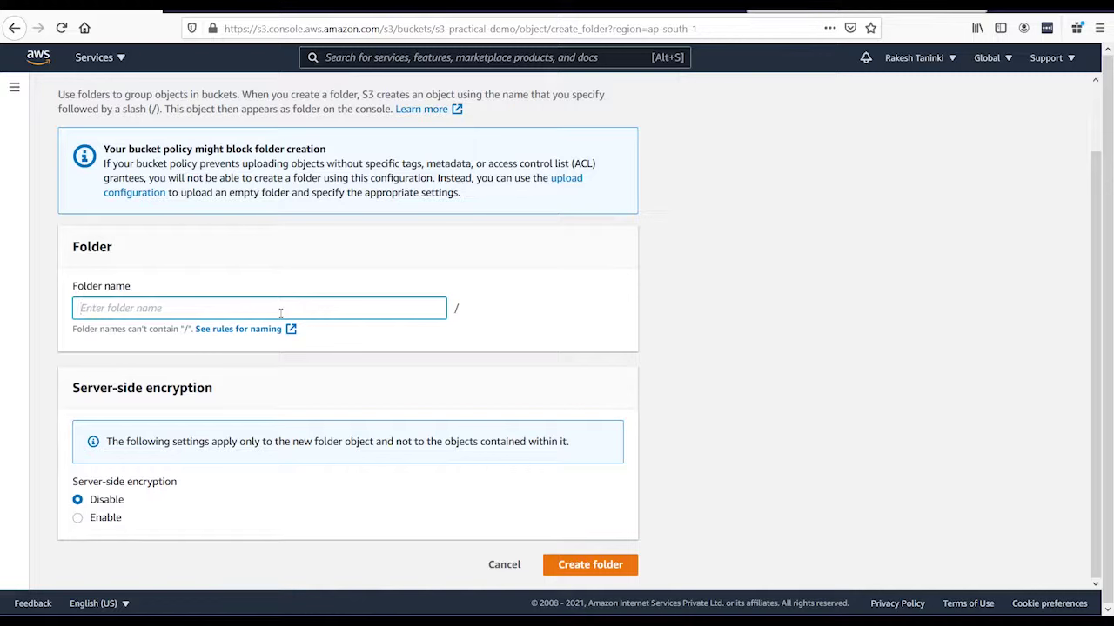
pyautogui.write('abc')
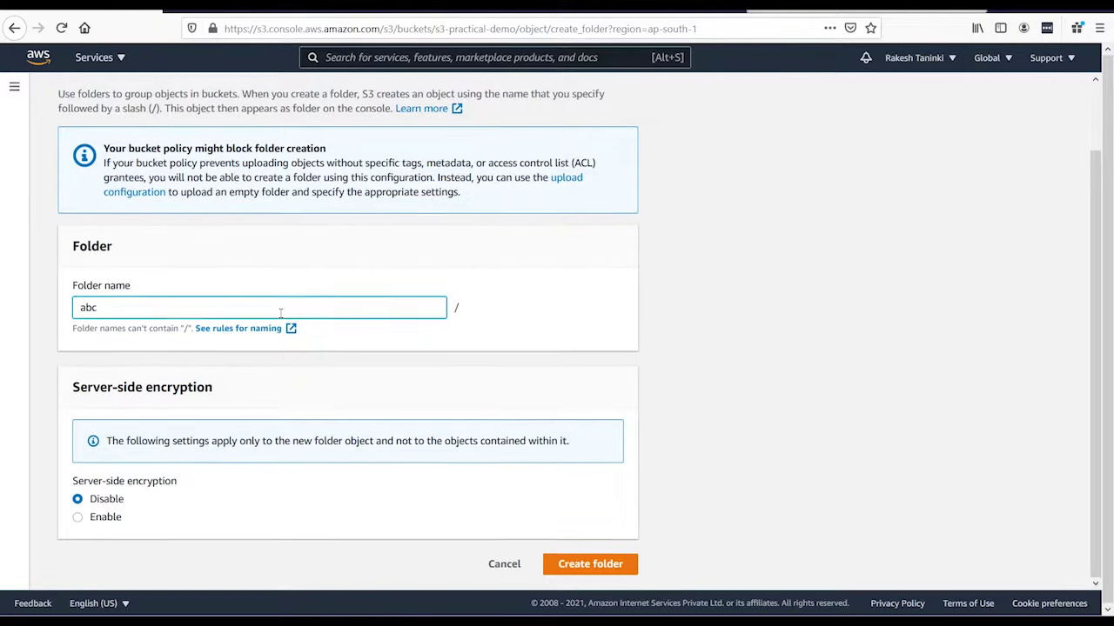
pyautogui.click(569, 563)
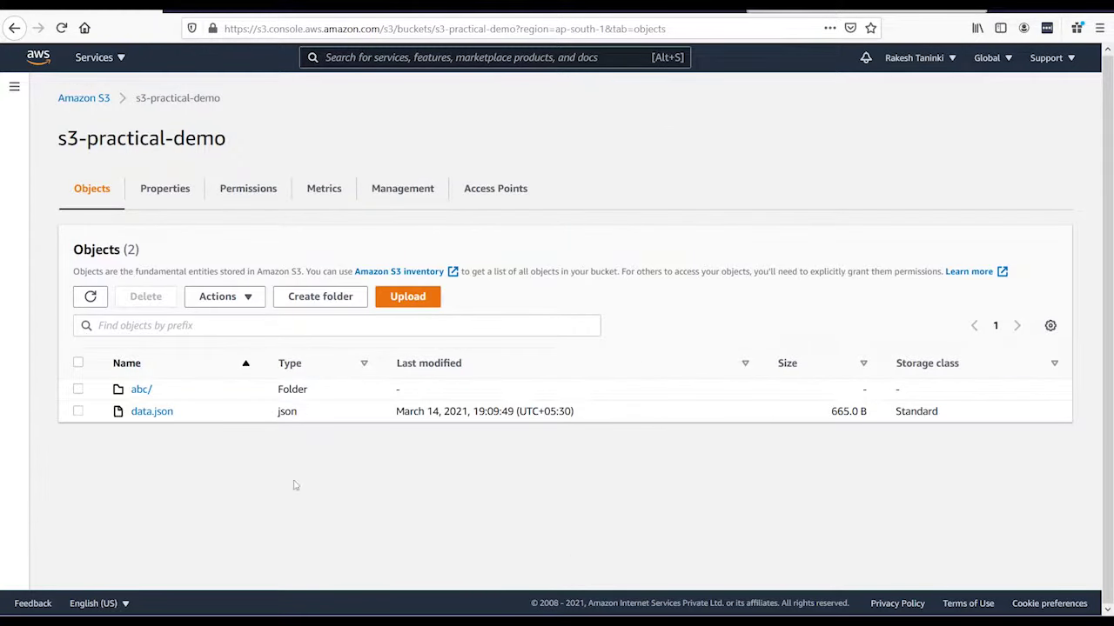
# - Open the abc folder and add the data file from Downloads to a new upload there
pyautogui.click(140, 390)
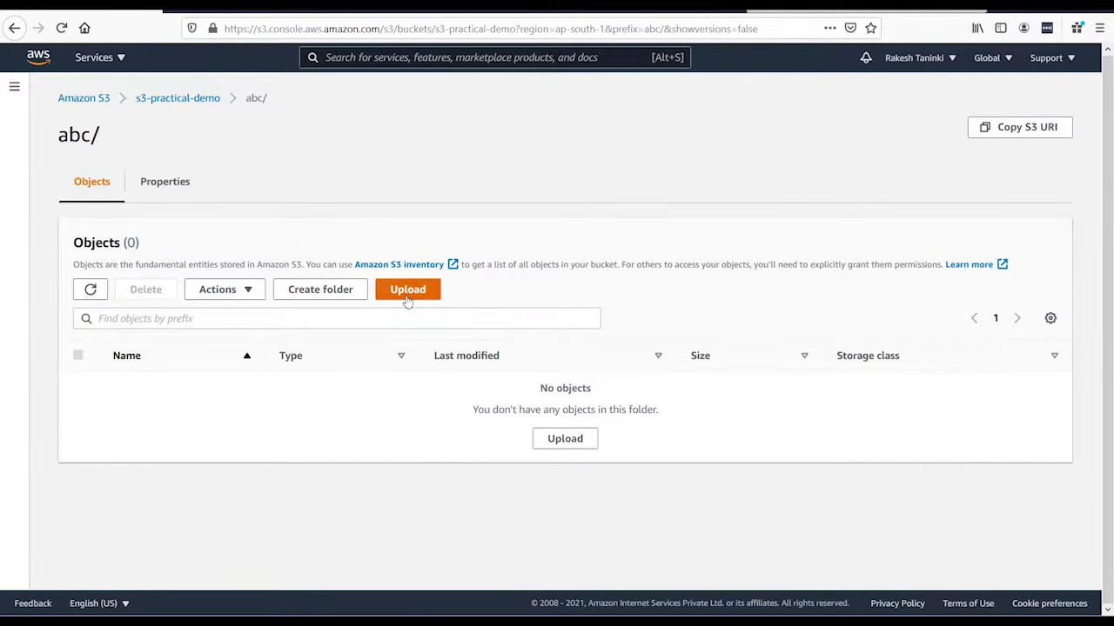
pyautogui.click(406, 294)
pyautogui.scroll(-5, 427, 322)
pyautogui.scroll(5, 427, 322)
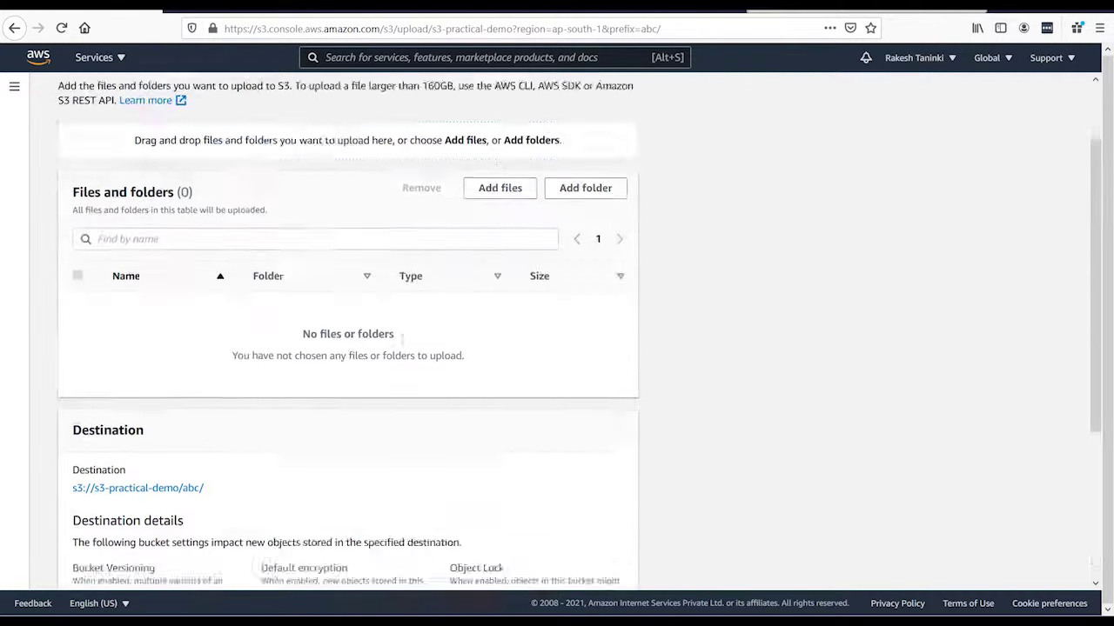
pyautogui.click(493, 280)
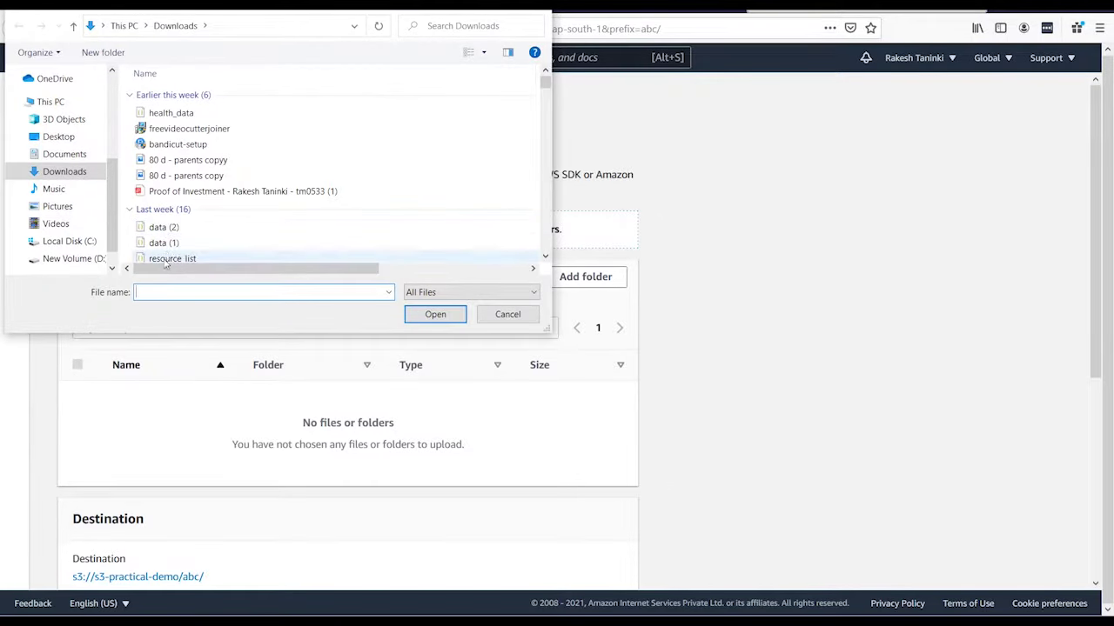
pyautogui.scroll(-1, 177, 186)
pyautogui.click(193, 235)
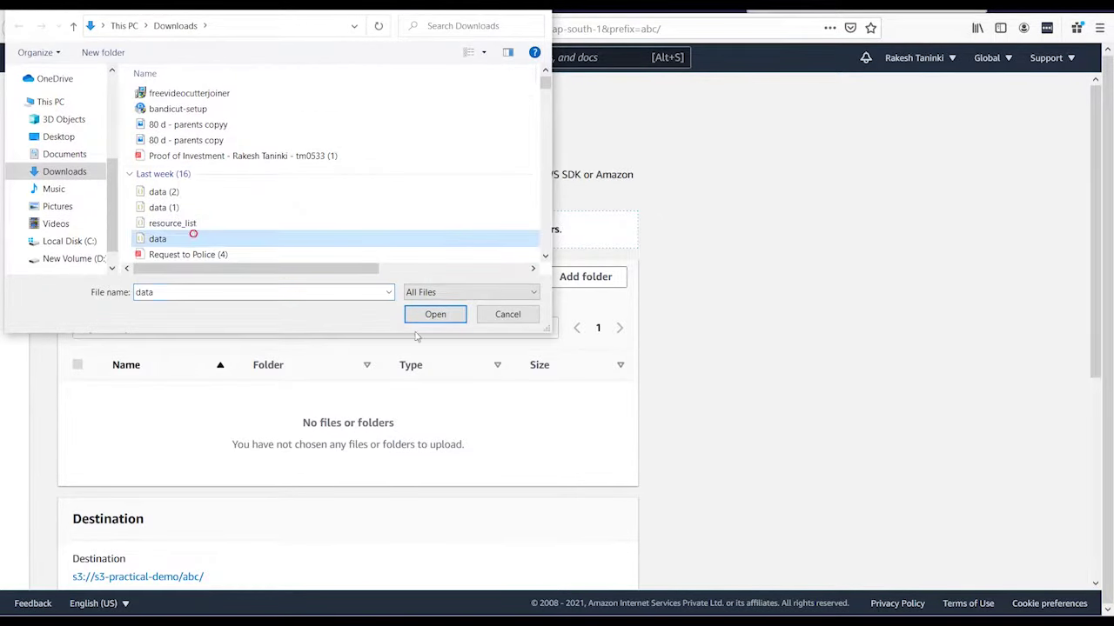
pyautogui.click(426, 315)
# - Upload data.json into the abc folder and return to the s3-practical-demo bucket's object list
pyautogui.scroll(-5, 422, 317)
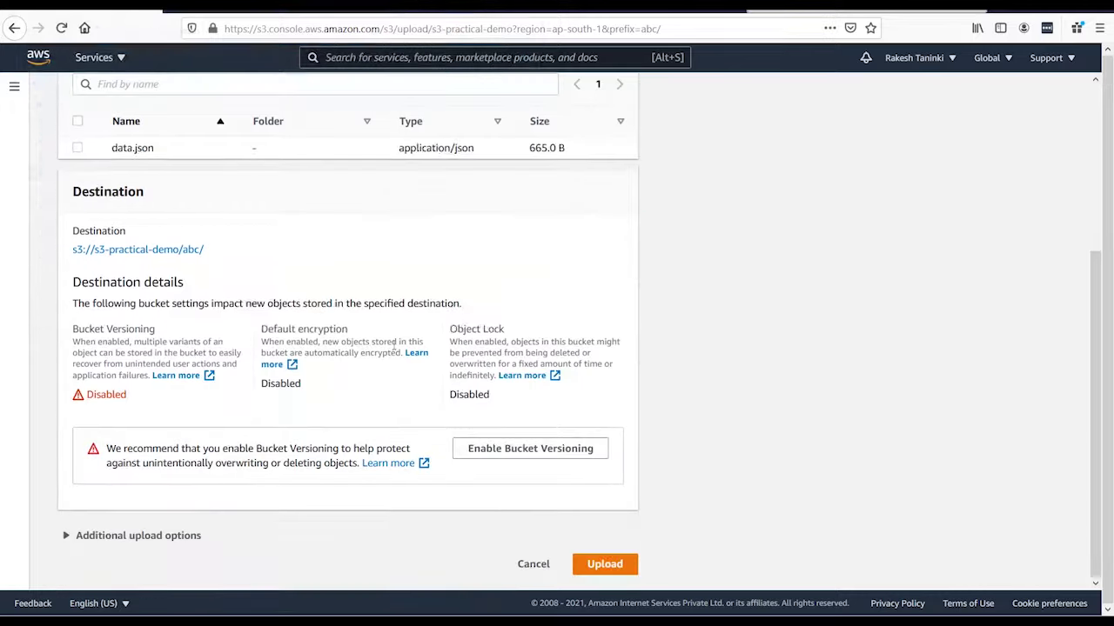
pyautogui.click(590, 565)
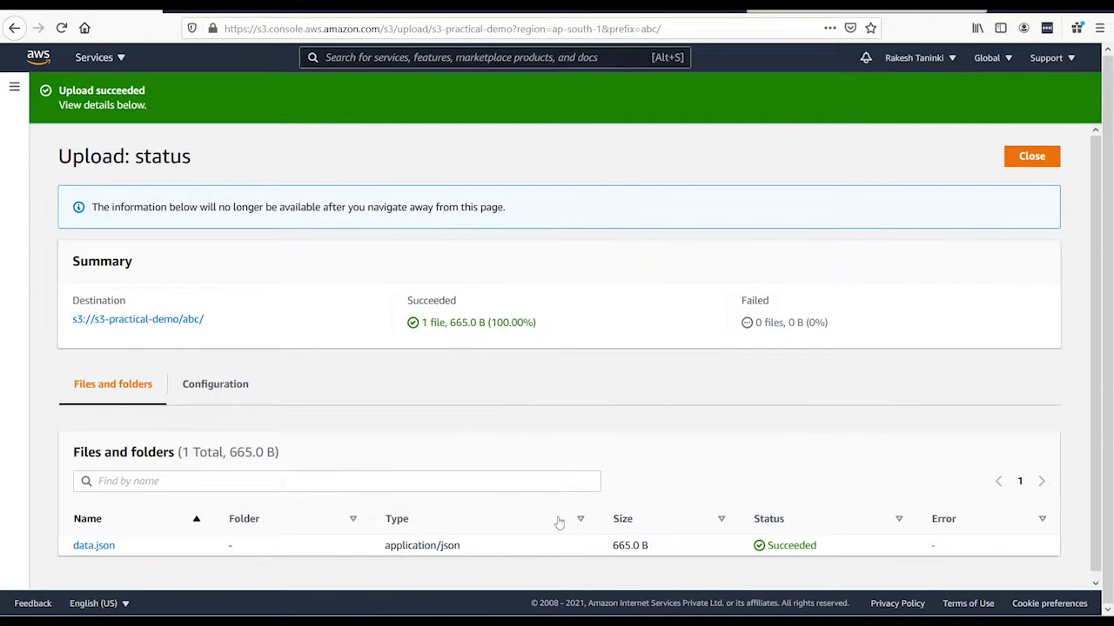
pyautogui.click(1031, 153)
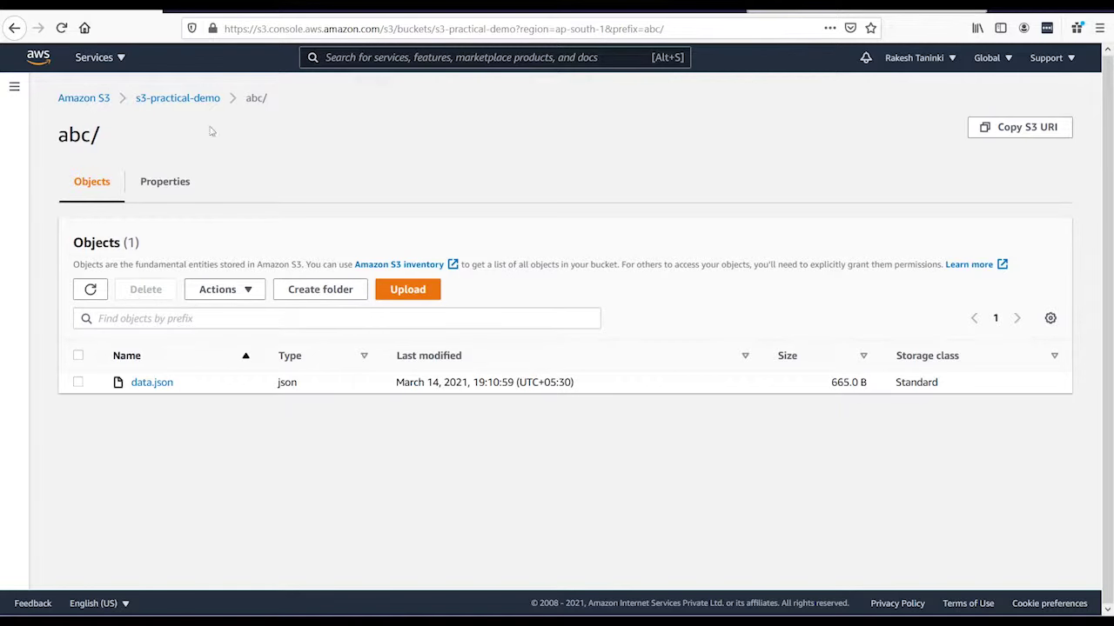
pyautogui.click(189, 101)
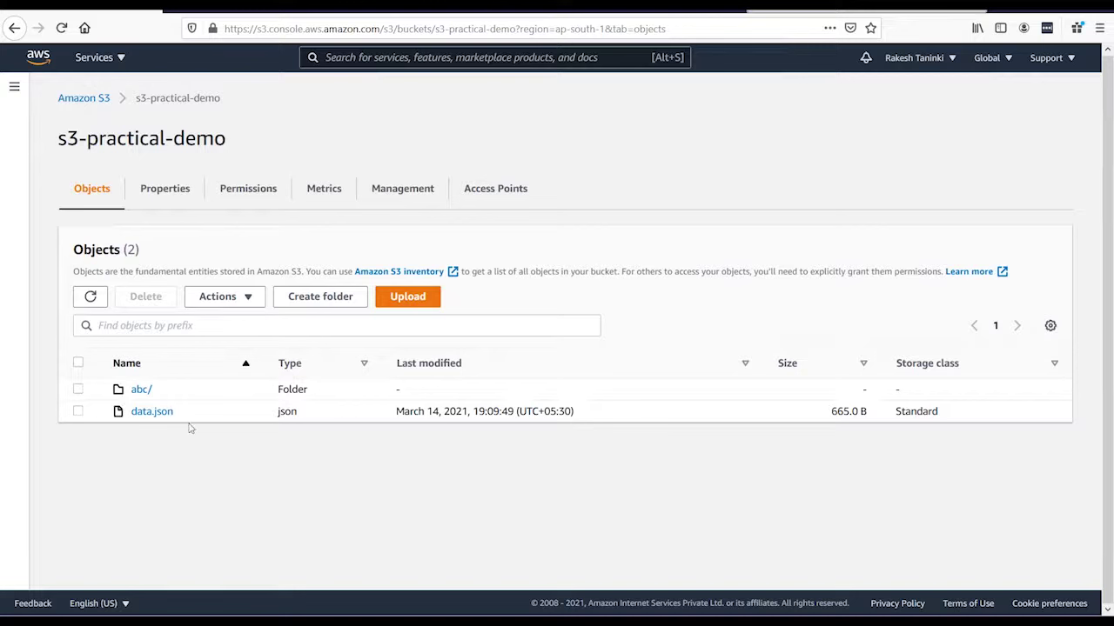
# - Select data.json beside the abc folder and download it, opening it with Visual Studio Code
pyautogui.click(79, 412)
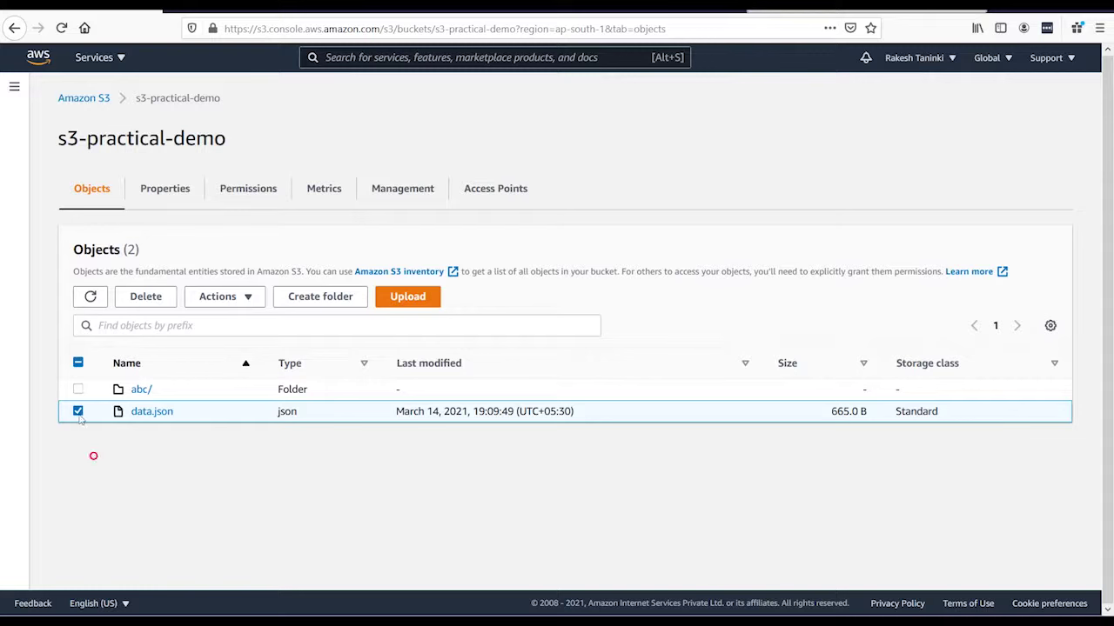
pyautogui.click(79, 413)
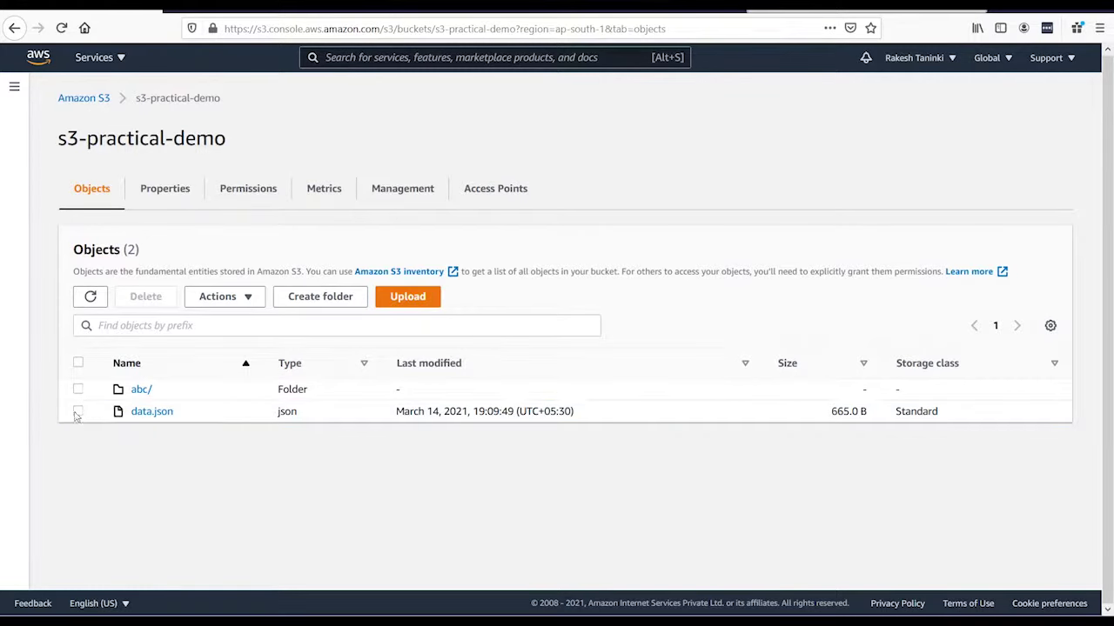
pyautogui.click(78, 411)
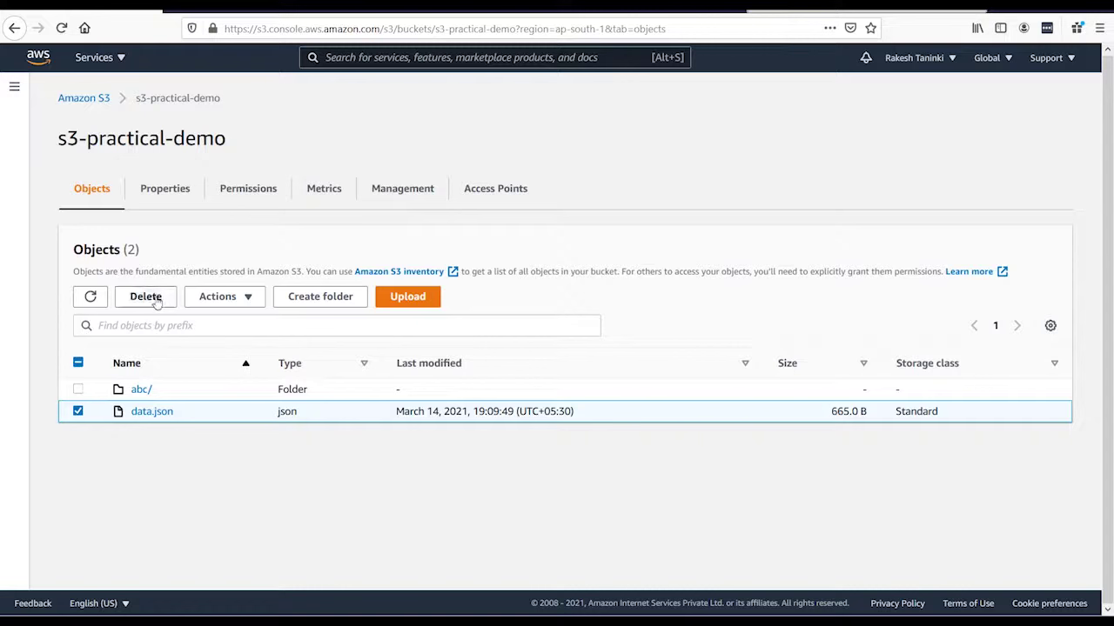
pyautogui.click(219, 296)
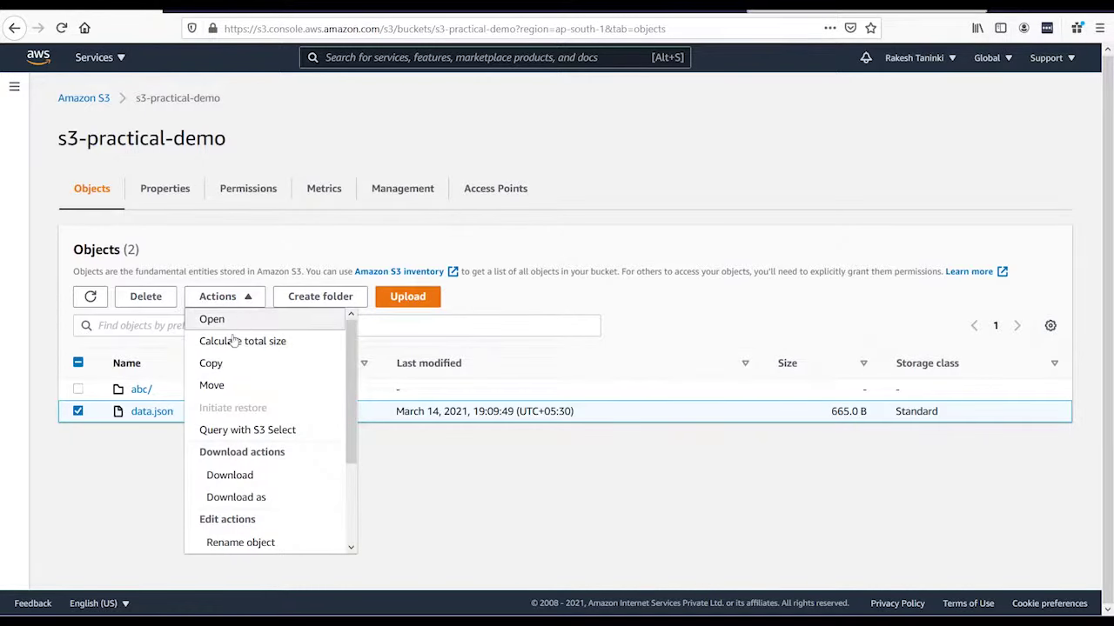
pyautogui.click(270, 475)
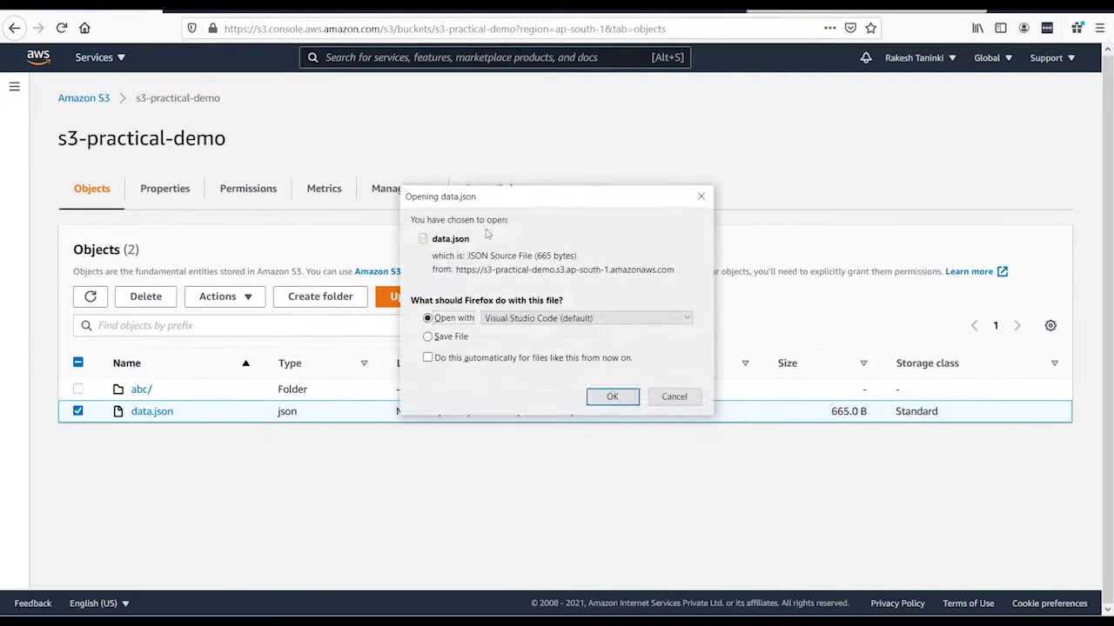
pyautogui.click(613, 397)
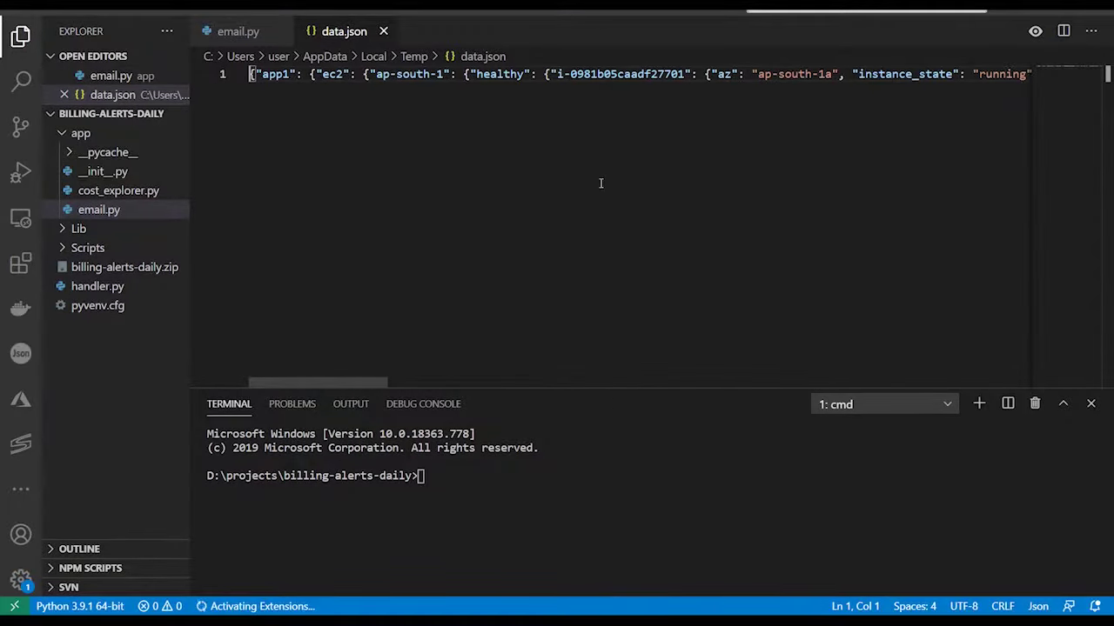
# - Reformat the entire single-line content of data.json into indented, multi-line JSON
pyautogui.hotkey('ctrl', 'shift', 'p')
pyautogui.press('Return')
pyautogui.hotkey('ctrl', 'a')
pyautogui.hotkey('ctrl', 'shift', 'p')
pyautogui.press('Return')
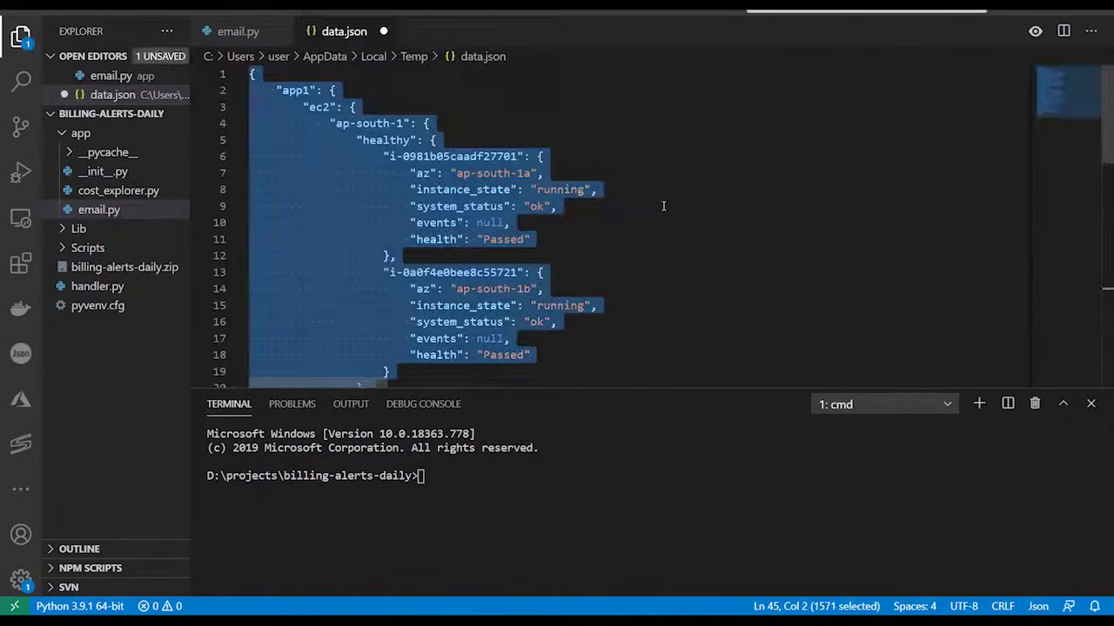
# - Look through the formatted JSON, examining the first instance entry under ap-south-1
pyautogui.click(663, 206)
pyautogui.scroll(-2, 646, 214)
pyautogui.scroll(2, 356, 123)
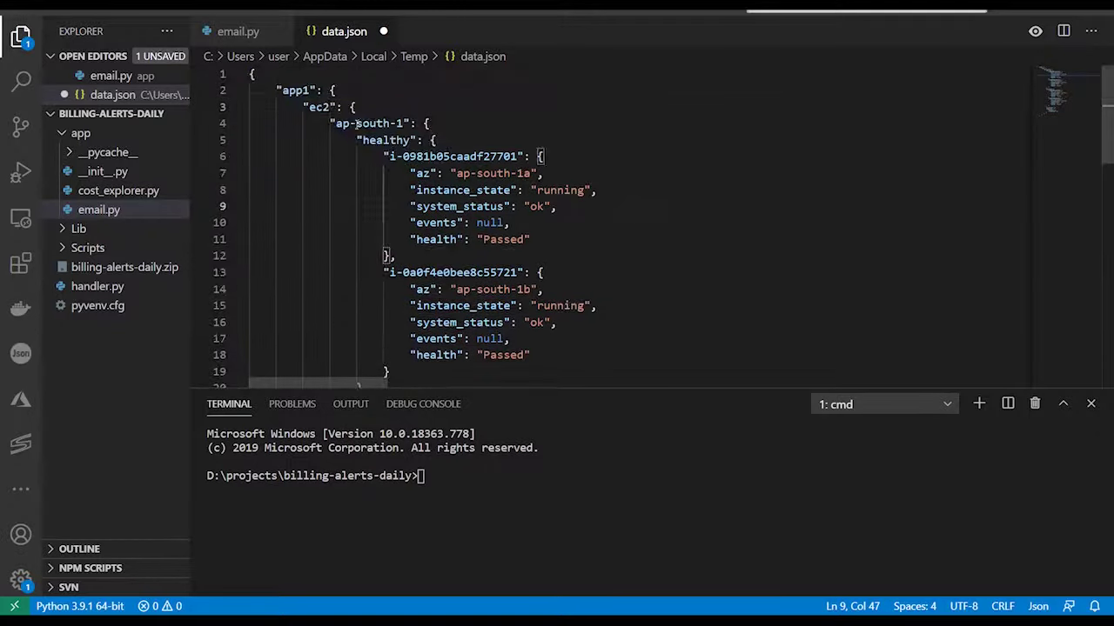
pyautogui.moveTo(356, 123); pyautogui.dragTo(533, 239)
pyautogui.click(533, 239)
# - Switch back to the S3 Management Console in Firefox and check the bucket's name
pyautogui.hotkey('alt', 'Tab')
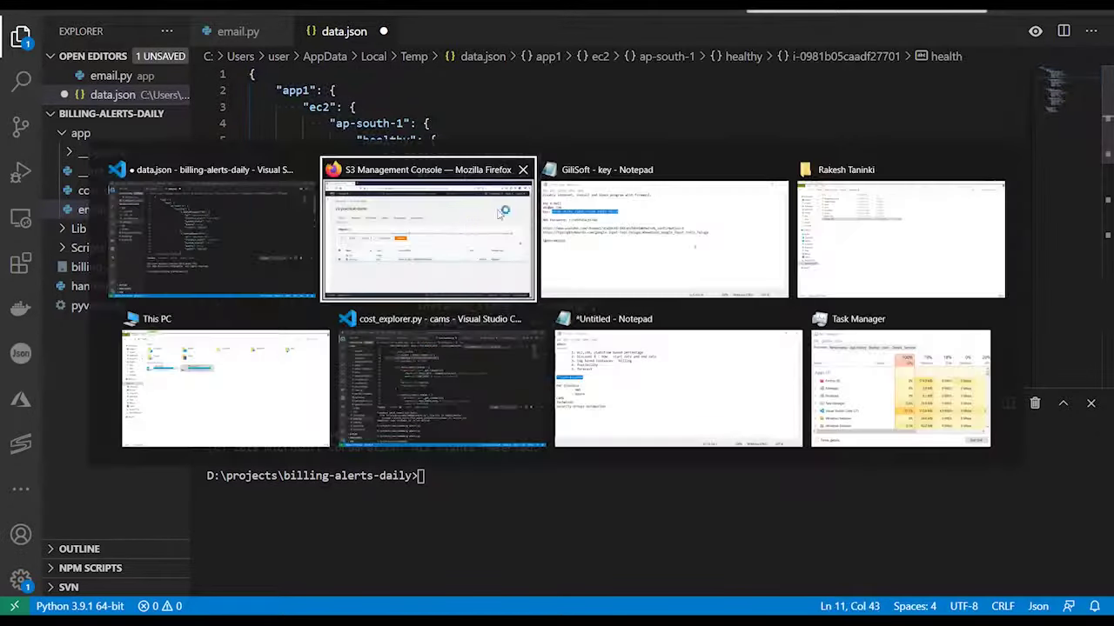
pyautogui.click(501, 213)
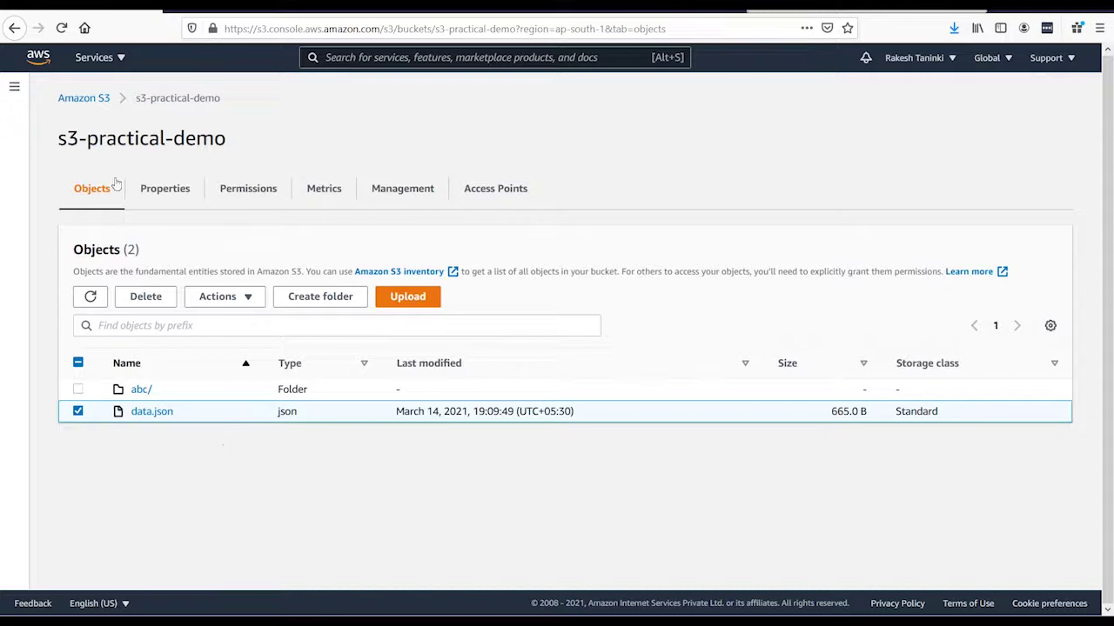
pyautogui.moveTo(57, 133); pyautogui.dragTo(311, 163)
pyautogui.click(312, 163)
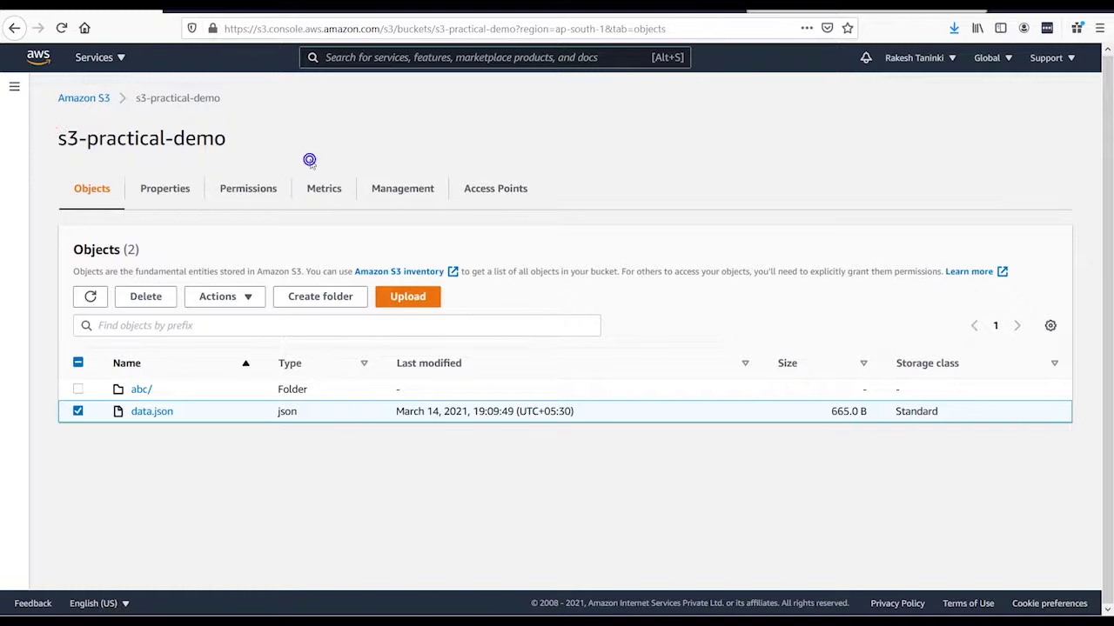